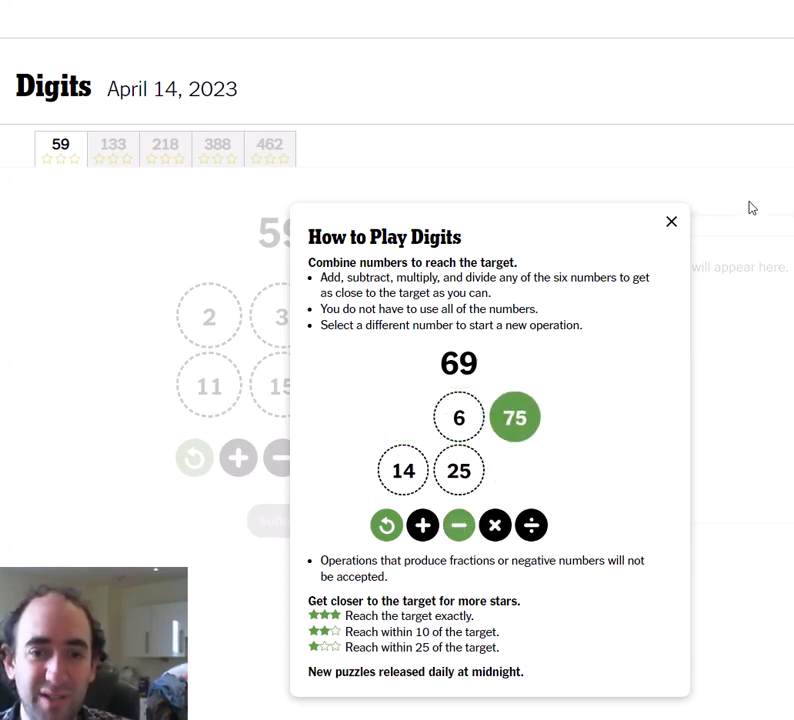
Step: Dismiss the How to Play popup to reveal puzzle 59's board with target 59
click(671, 222)
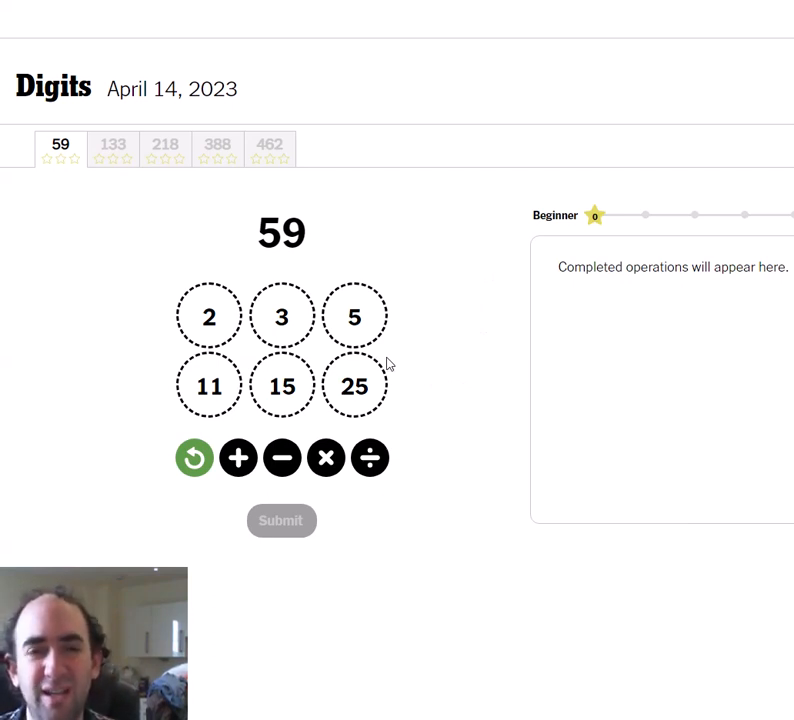
Step: Combine 25 + 15 = 40, then 40 + 11 = 51
click(355, 388)
click(238, 460)
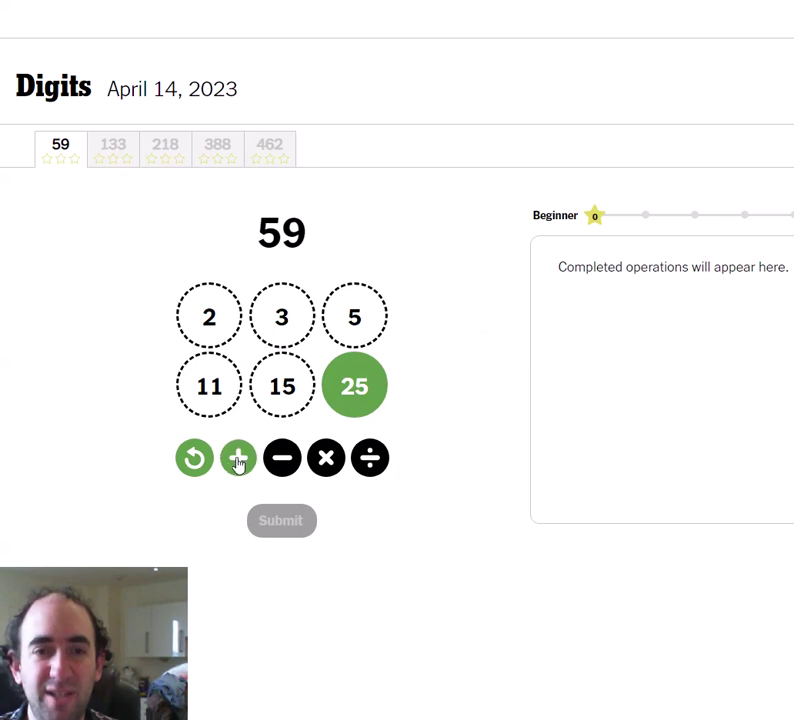
click(280, 396)
click(265, 394)
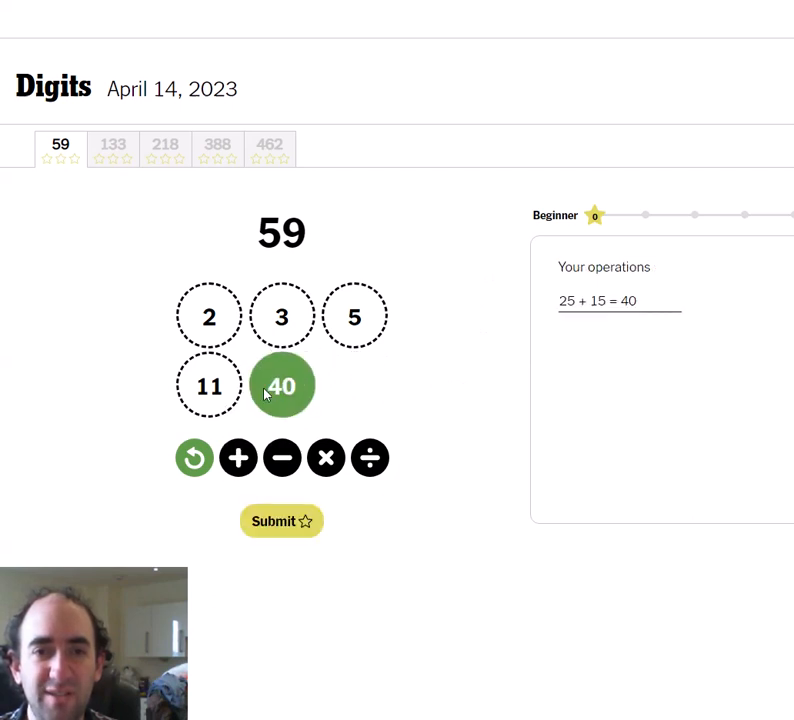
click(238, 460)
click(225, 409)
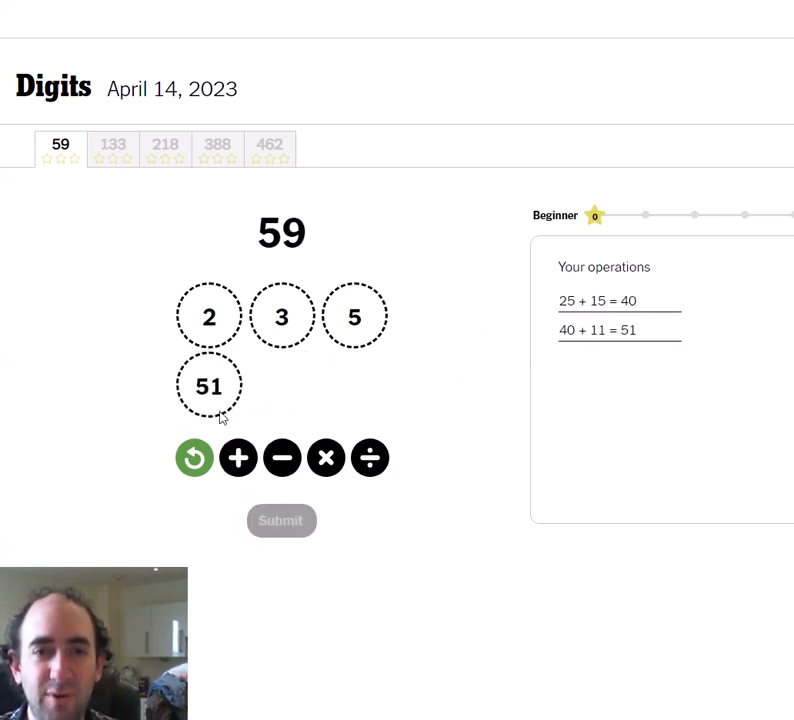
Step: Add 5 to 51 making 56, then pick 56 for the next operation
click(223, 418)
click(239, 457)
click(358, 322)
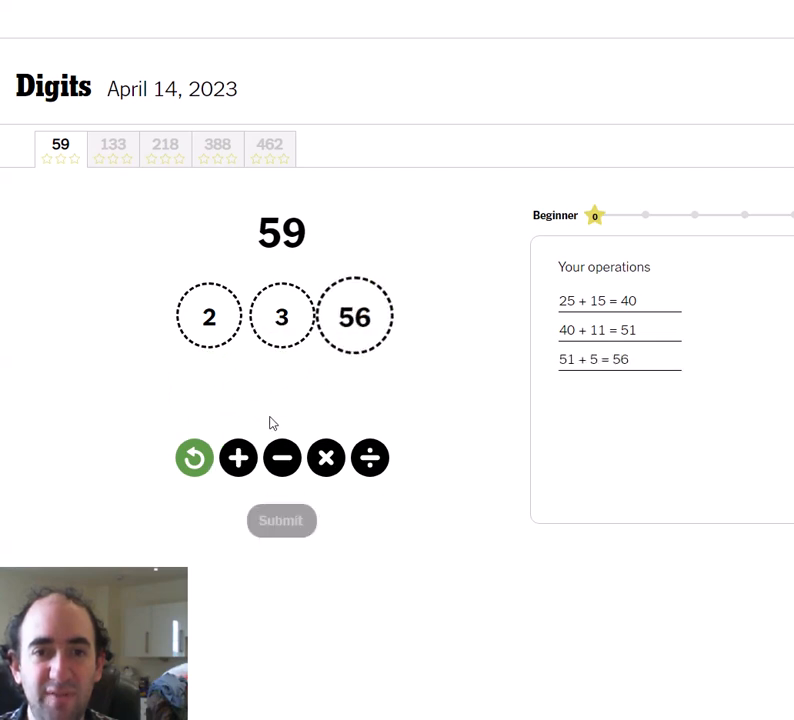
click(347, 320)
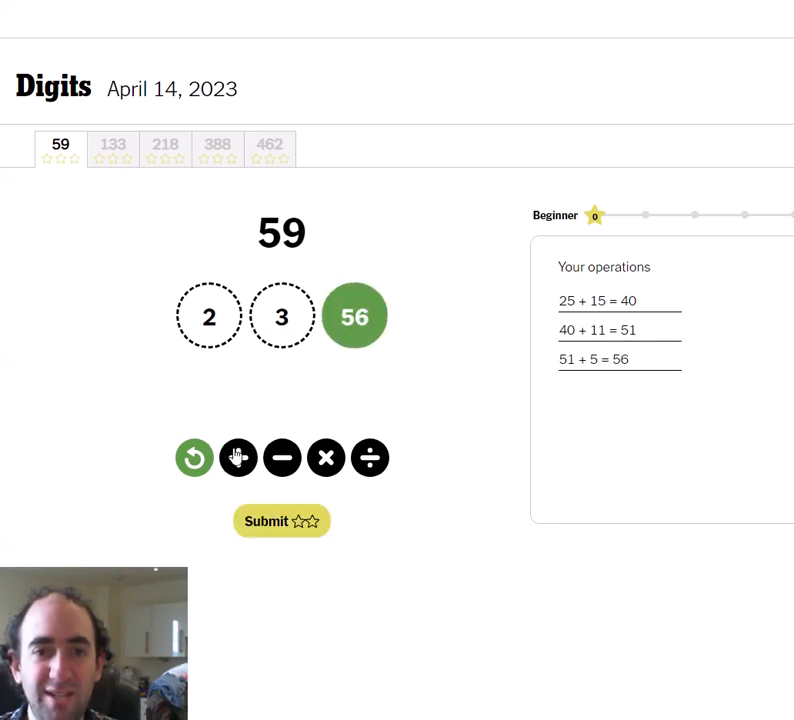
Step: Add 3 to 56 to hit target 59, earning three stars with zero difference
click(238, 457)
click(290, 325)
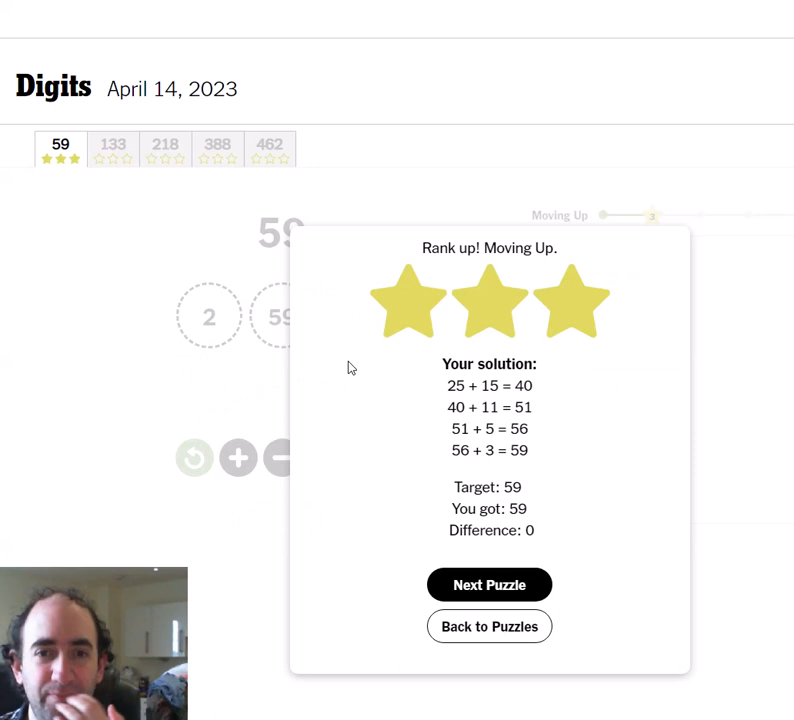